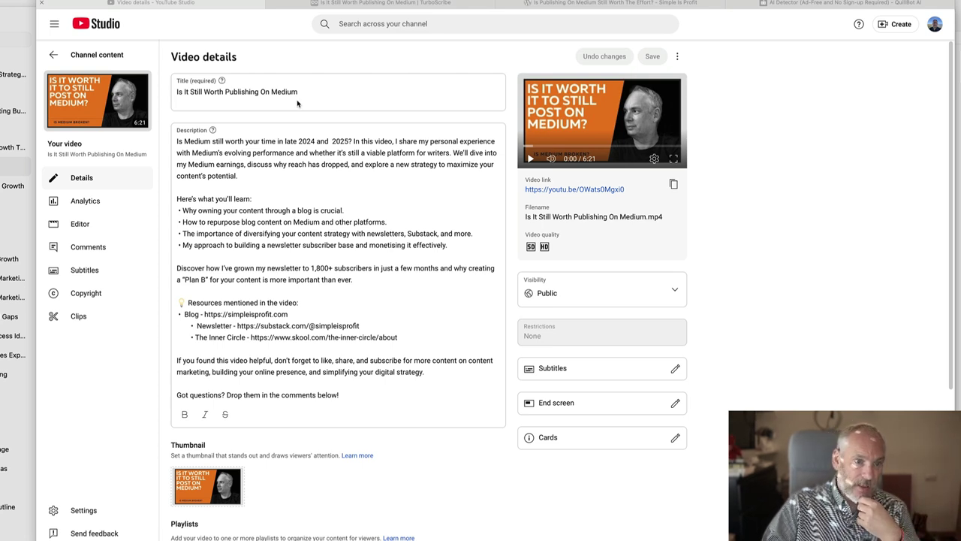
Switch to TurboScribe and read through the transcript of "Is It Still Worth Publishing On Medium".
click(377, 4)
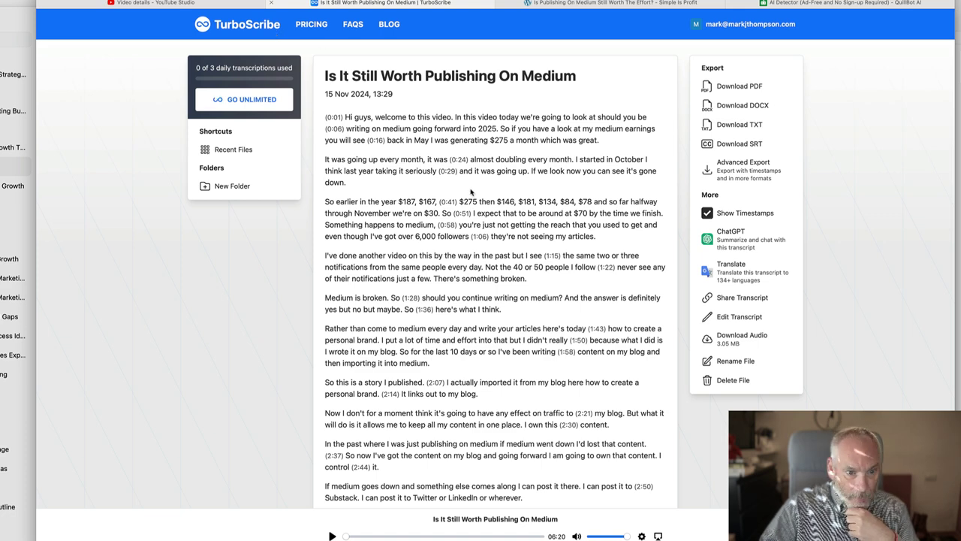
scroll(470, 192, down, 1)
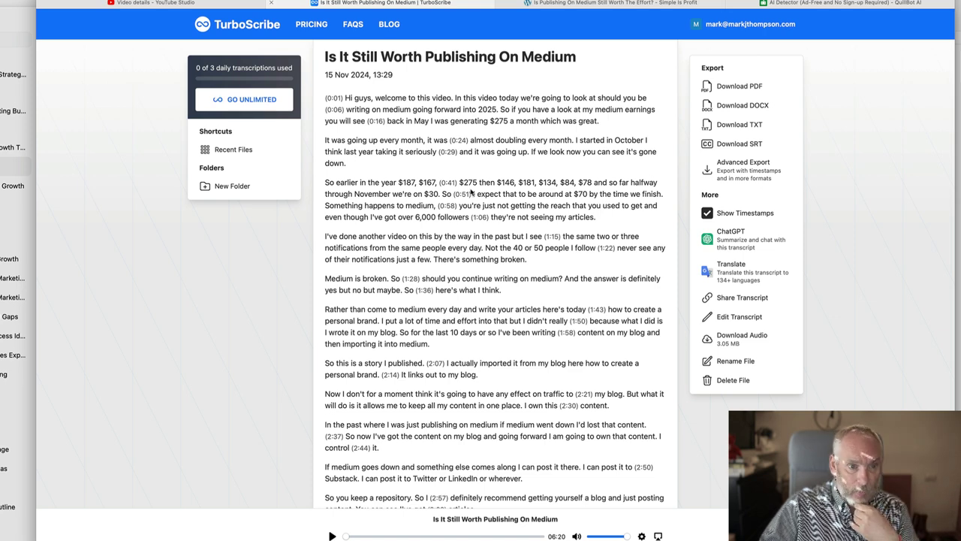
scroll(470, 193, down, 5)
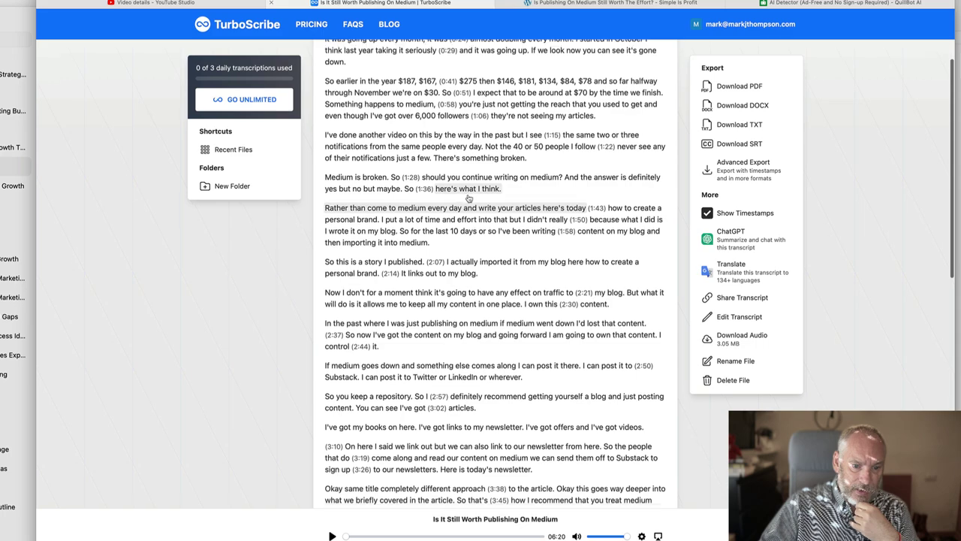
scroll(469, 197, down, 5)
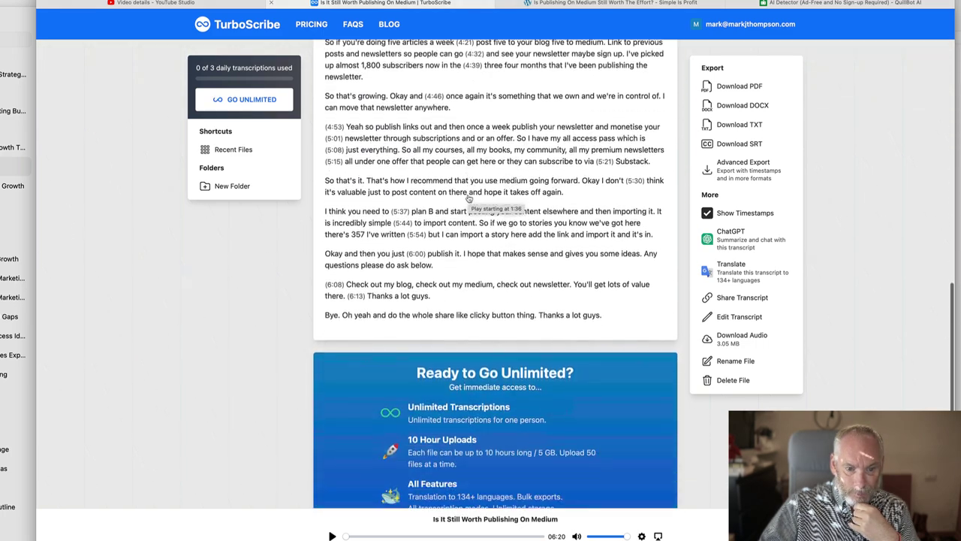
scroll(469, 197, up, 15)
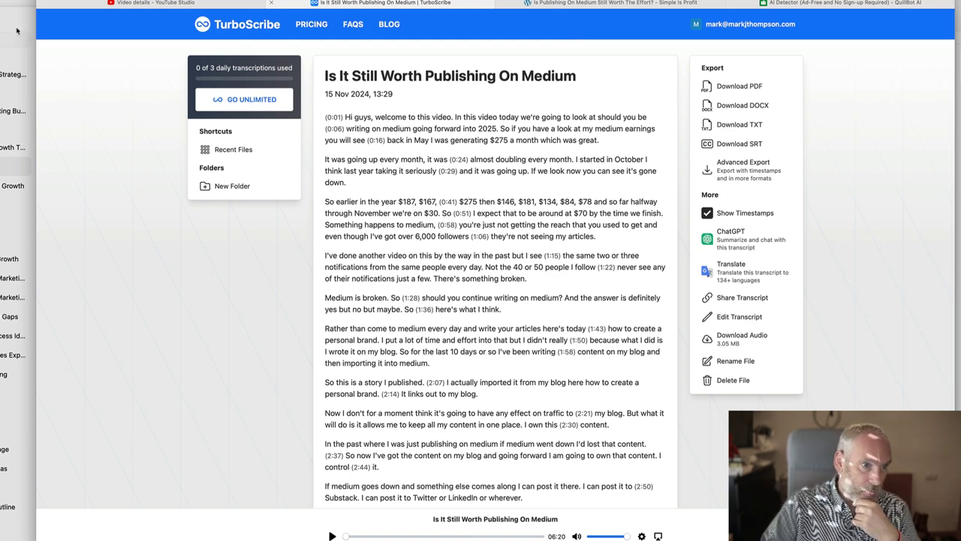
Switch to ChatGPT and review the YouTube video description and the article generated from the transcript.
key(super+Tab)
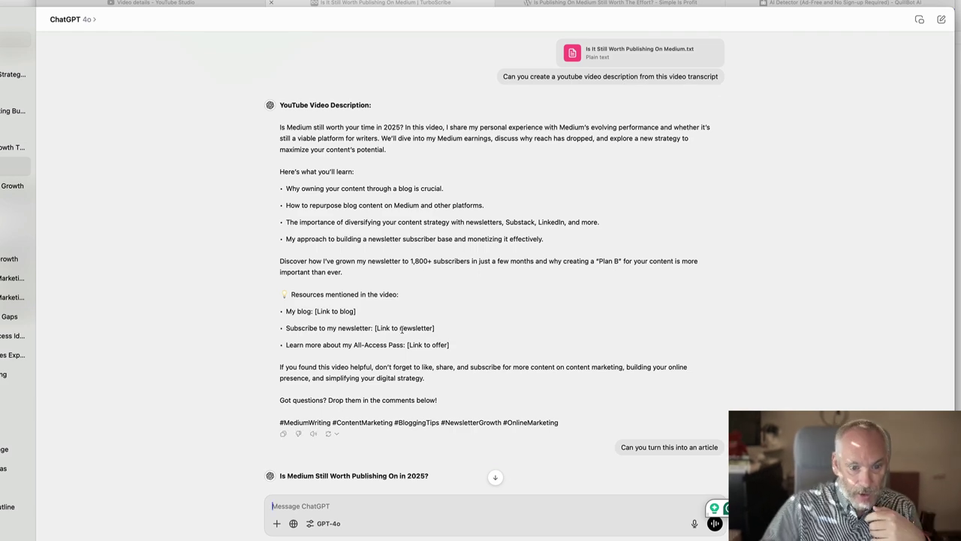
scroll(402, 329, down, 7)
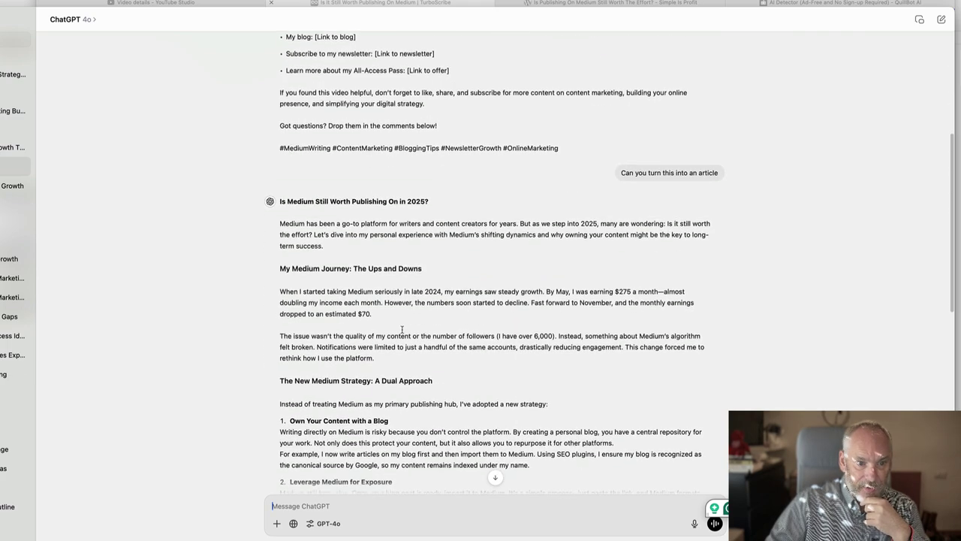
scroll(402, 328, down, 3)
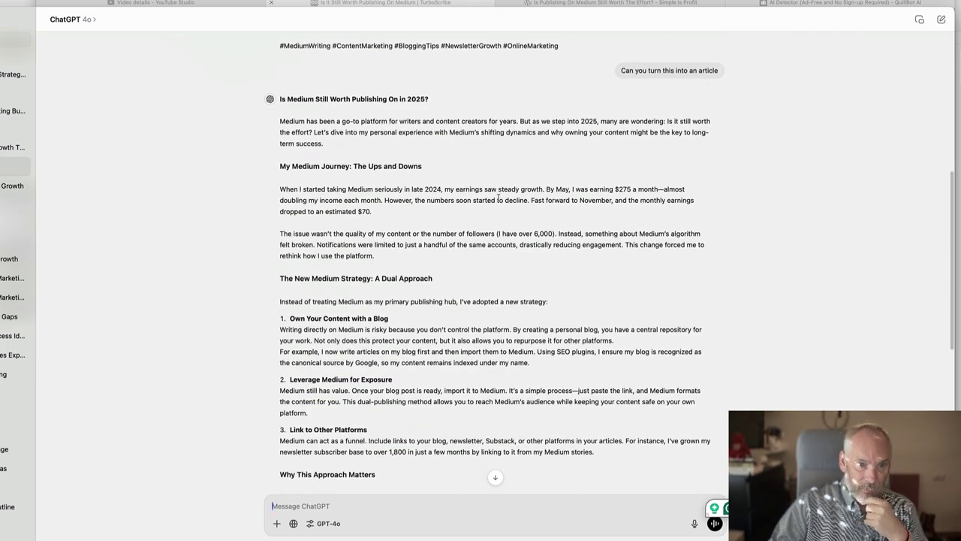
scroll(498, 198, down, 2)
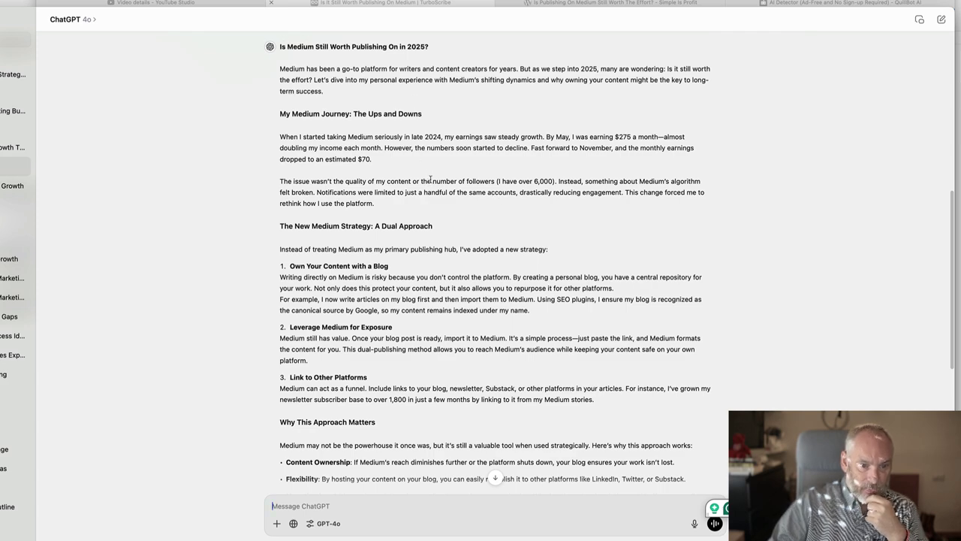
scroll(430, 179, down, 8)
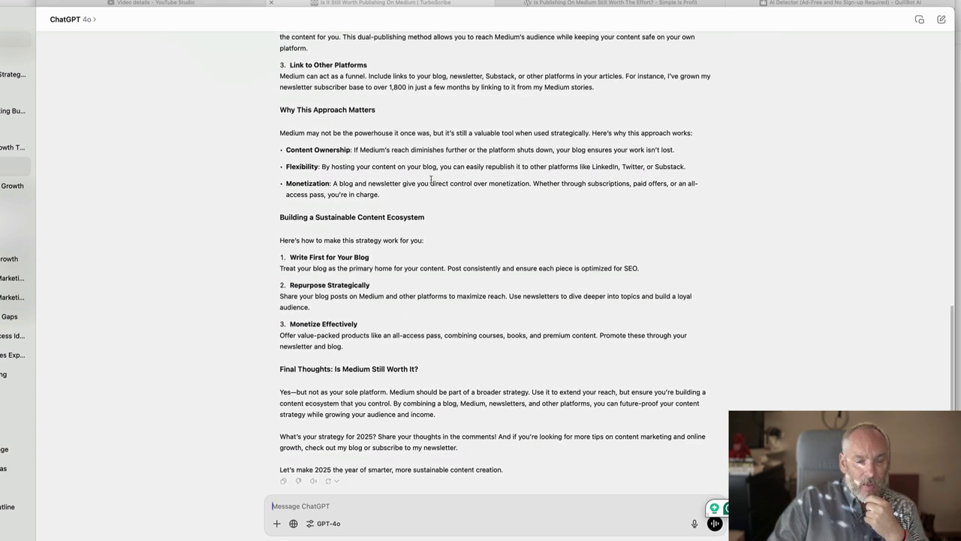
scroll(430, 178, up, 10)
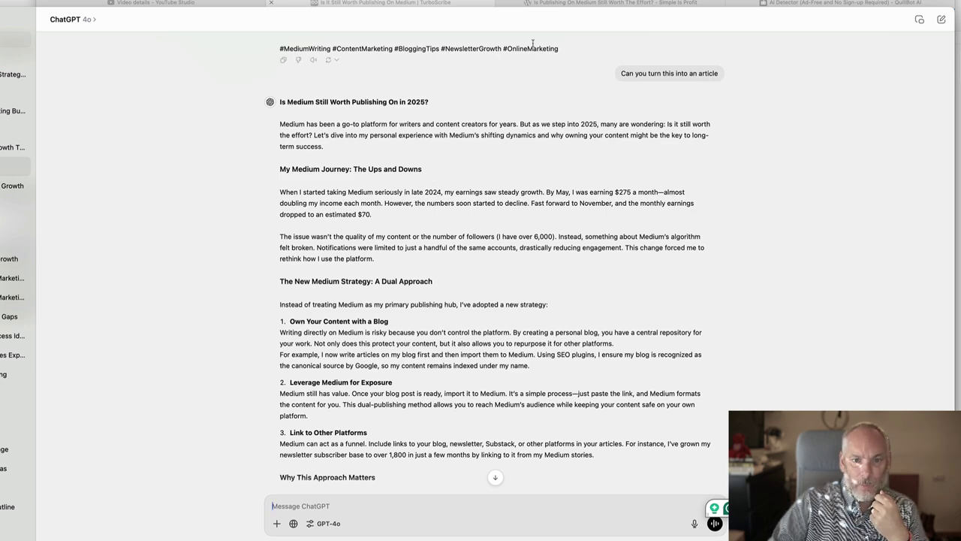
Switch to the Simple Is Profit blog and review the published post "Is Publishing On Medium Still Worth The Effort?".
click(563, 4)
click(563, 4)
scroll(454, 273, down, 12)
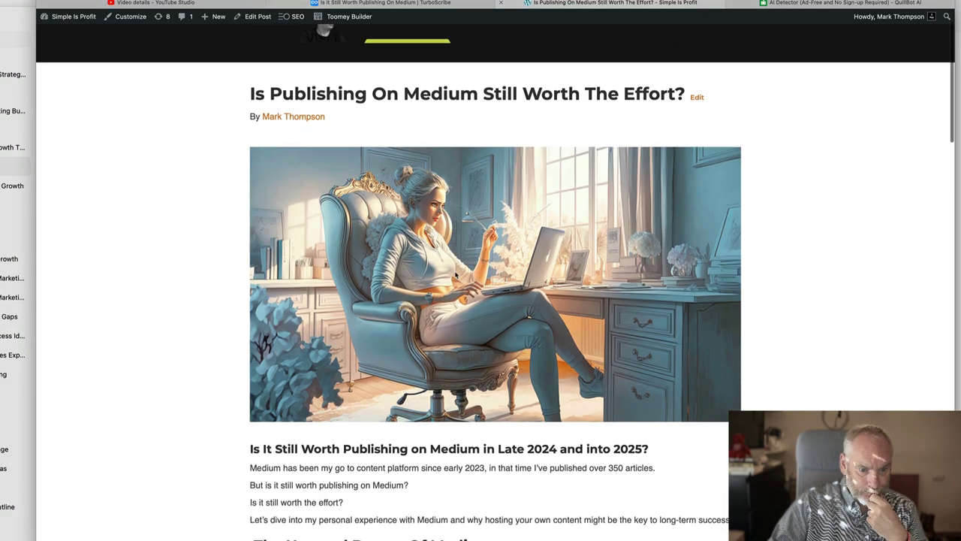
scroll(454, 272, down, 9)
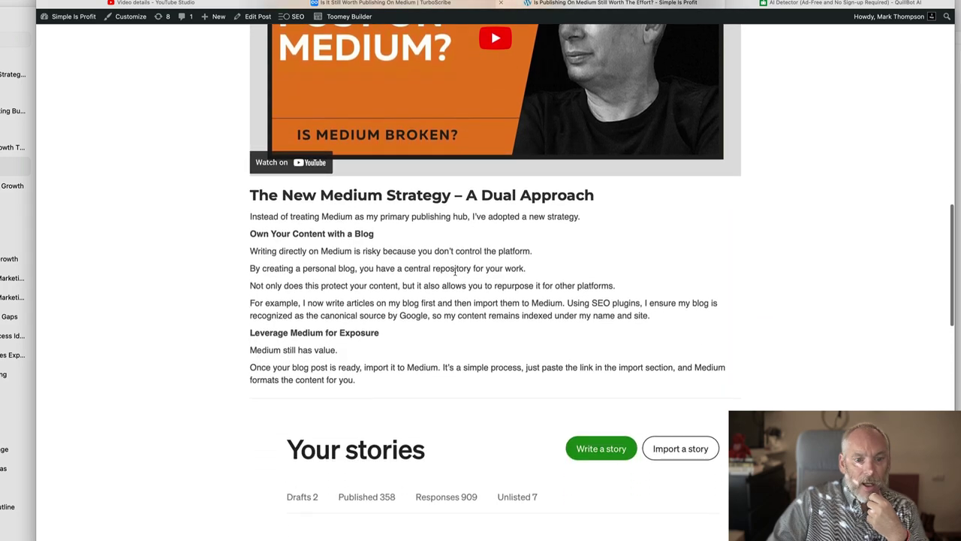
scroll(454, 272, down, 7)
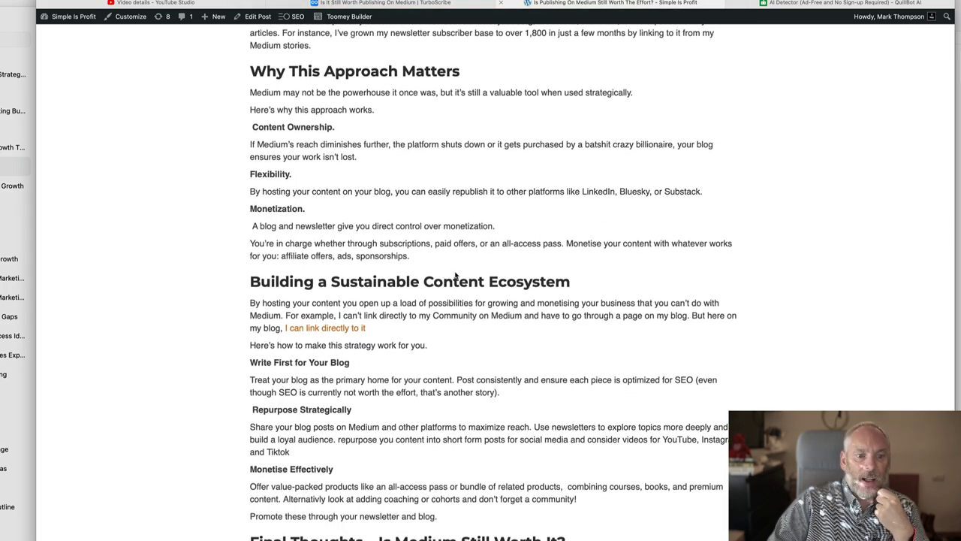
scroll(455, 275, up, 12)
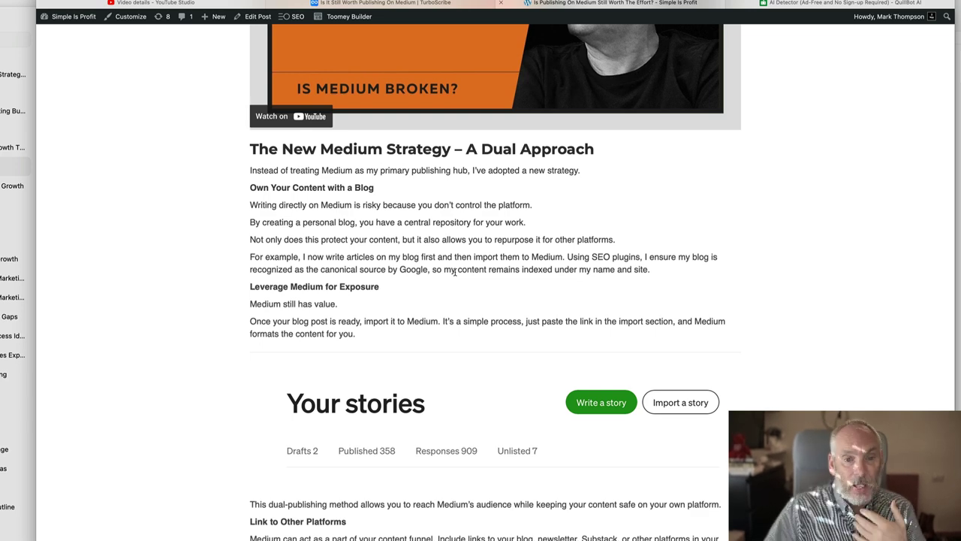
scroll(455, 272, up, 10)
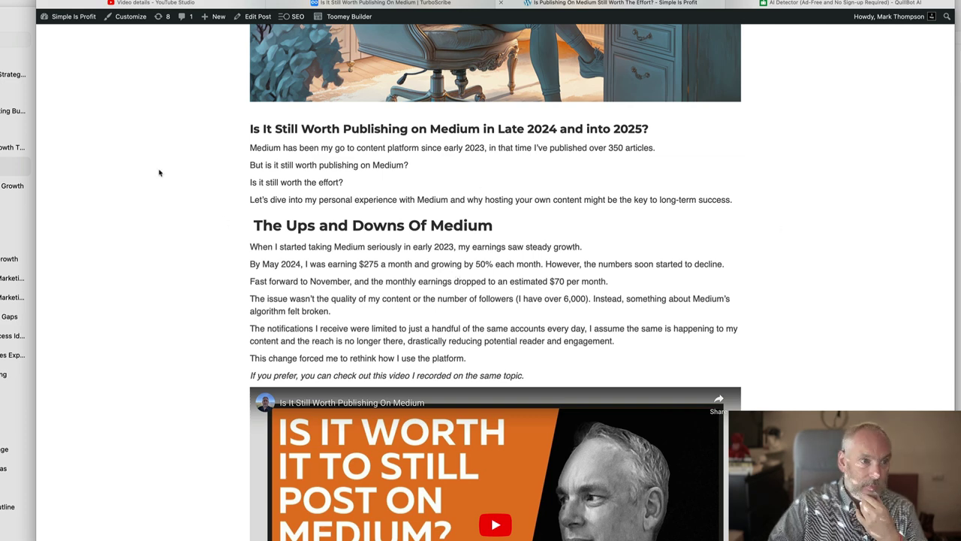
Return to ChatGPT and examine the generated article down to its final thoughts for comparison with the blog post.
key(super+Tab)
scroll(373, 276, down, 2)
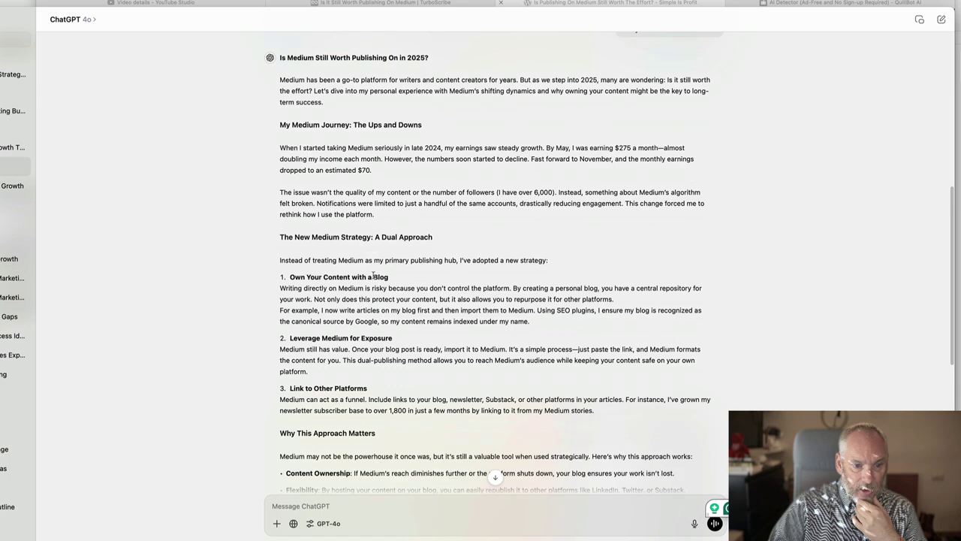
scroll(373, 277, down, 6)
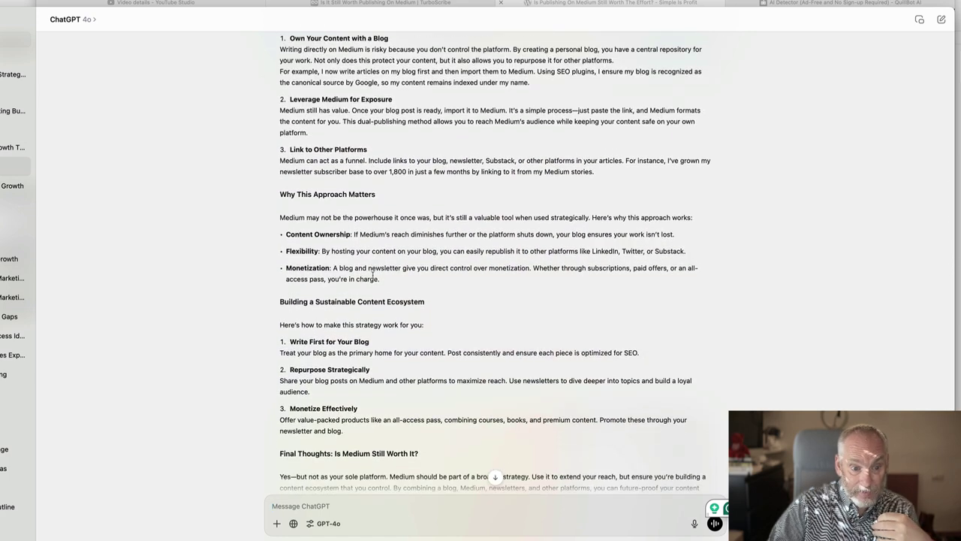
scroll(373, 276, down, 2)
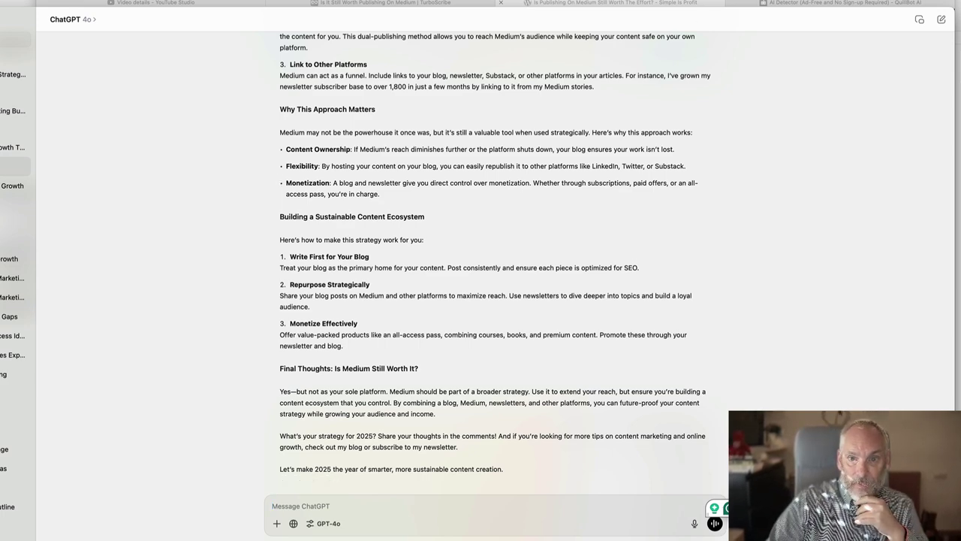
View QuillBot's AI Detector page and return to the video's details in YouTube Studio.
click(705, 3)
click(788, 3)
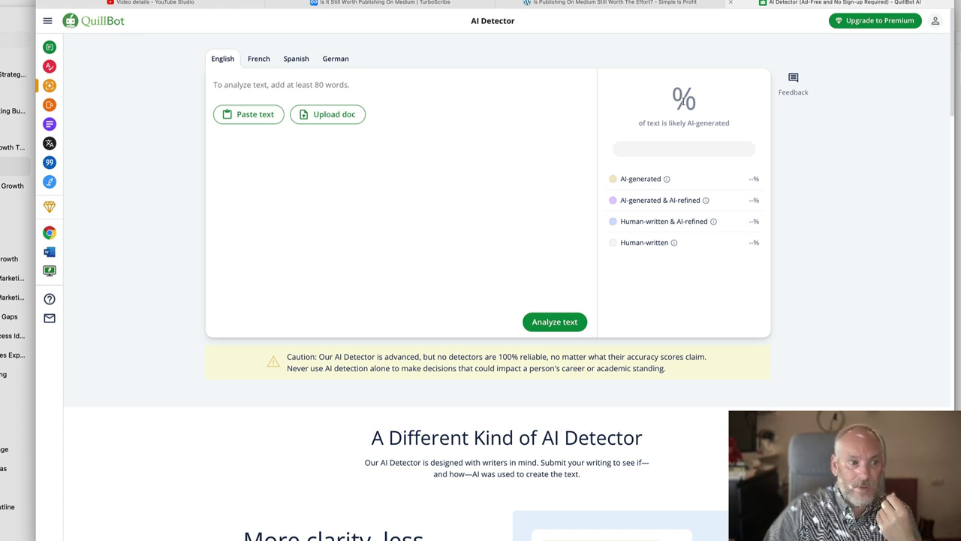
click(219, 6)
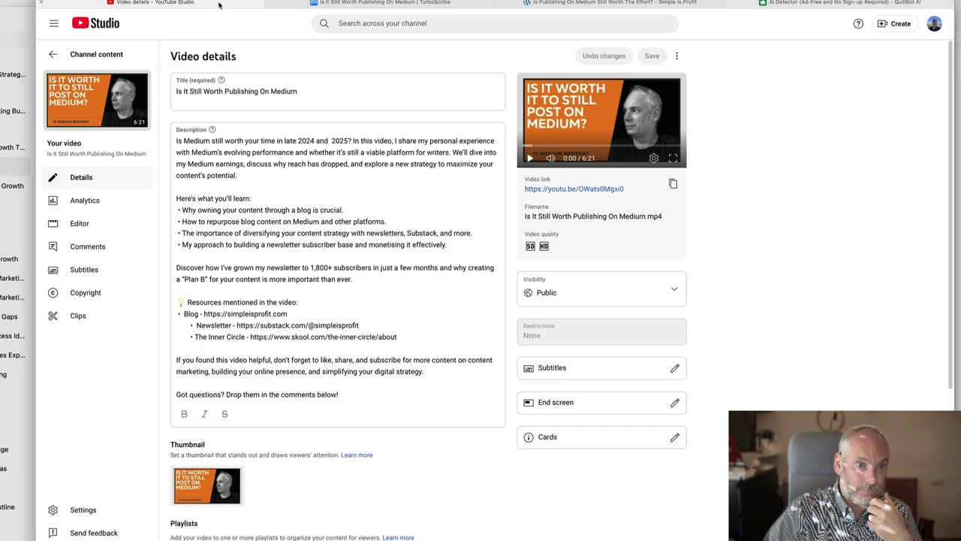
click(413, 128)
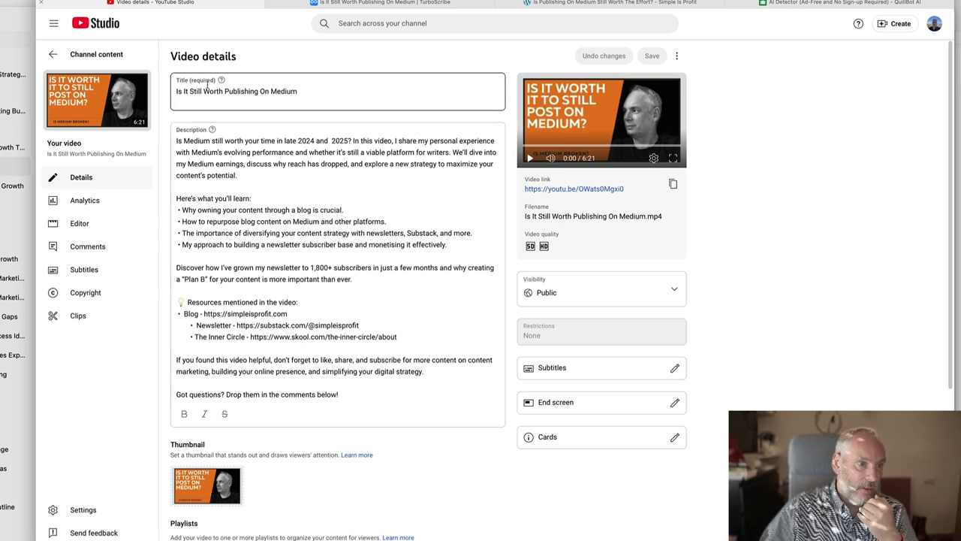
Switch to ChatGPT and send the prompt "Give me ideas for 4 more articles based on this transcript".
click(6, 17)
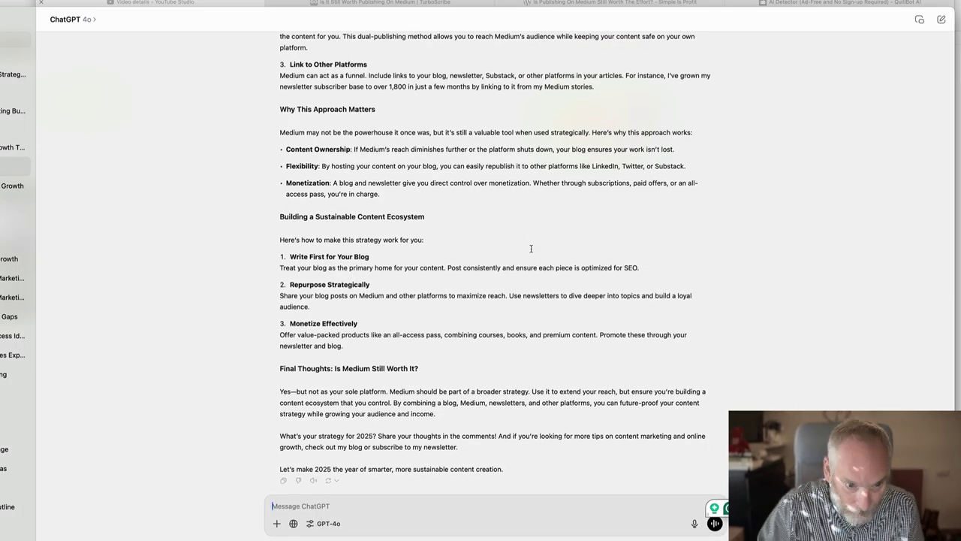
text(G)
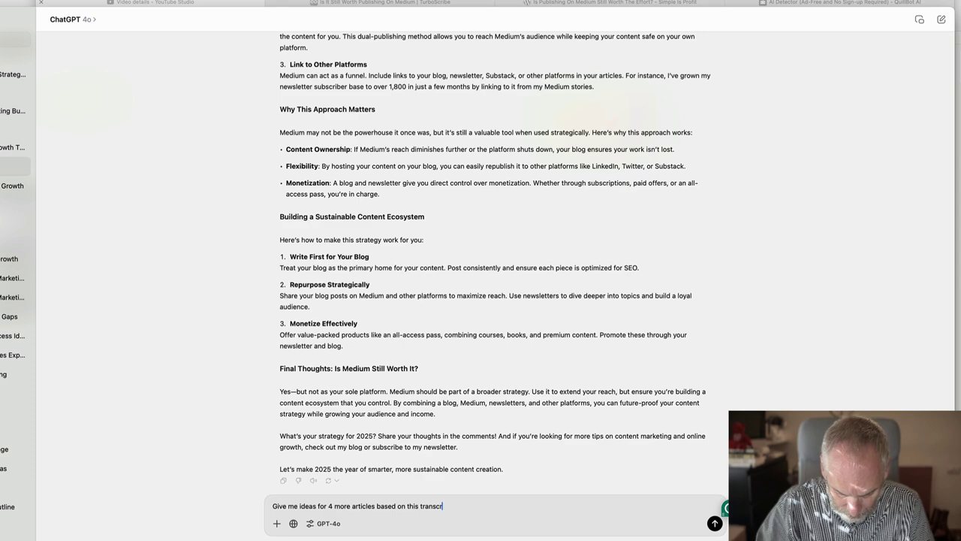
text(ipt)
key(Return)
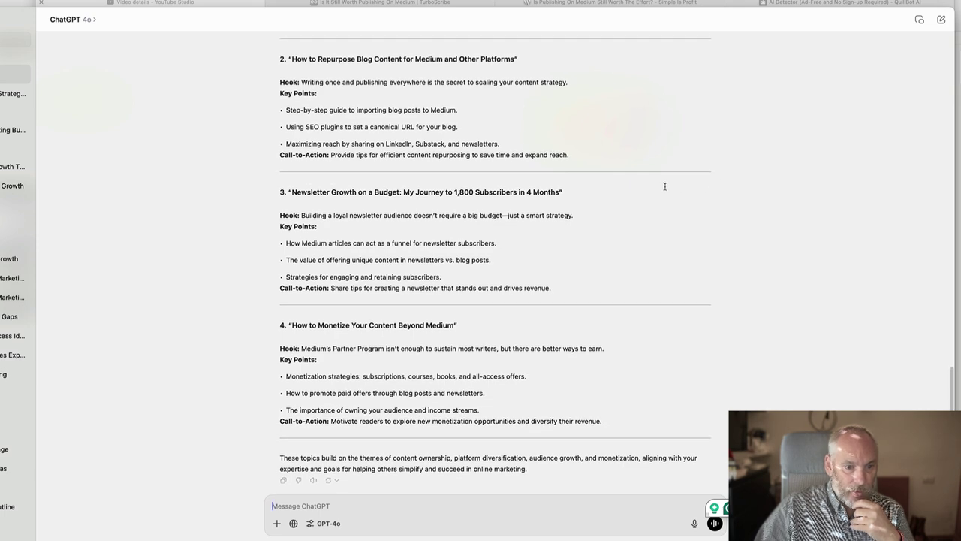
Review the suggested article ideas, send the prompt "write number 3", and look back through the conversation.
scroll(664, 186, up, 5)
scroll(664, 186, down, 3)
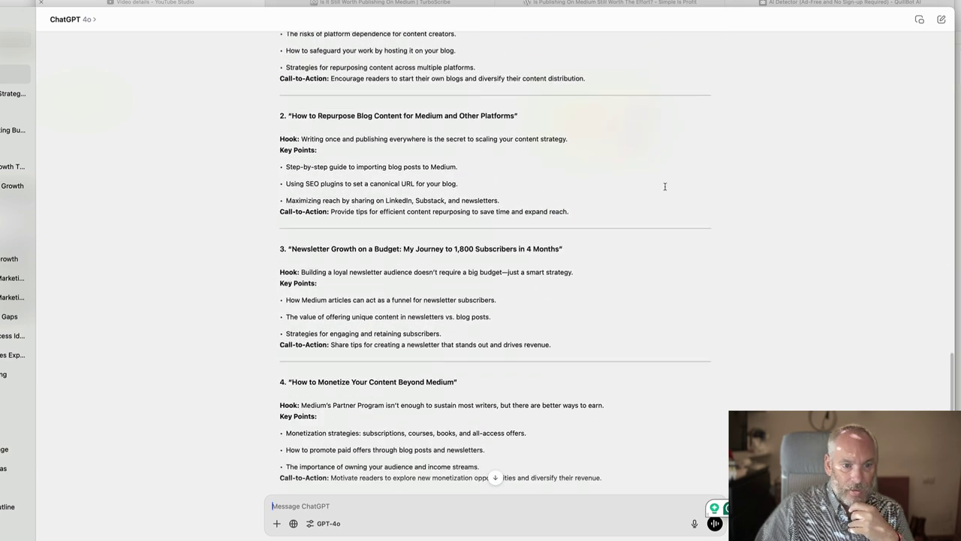
scroll(664, 187, down, 3)
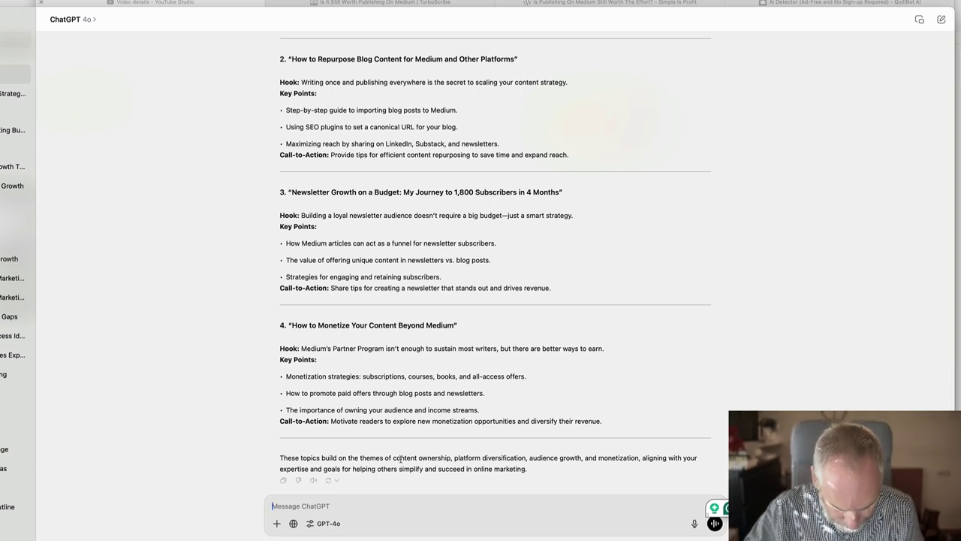
text(write num)
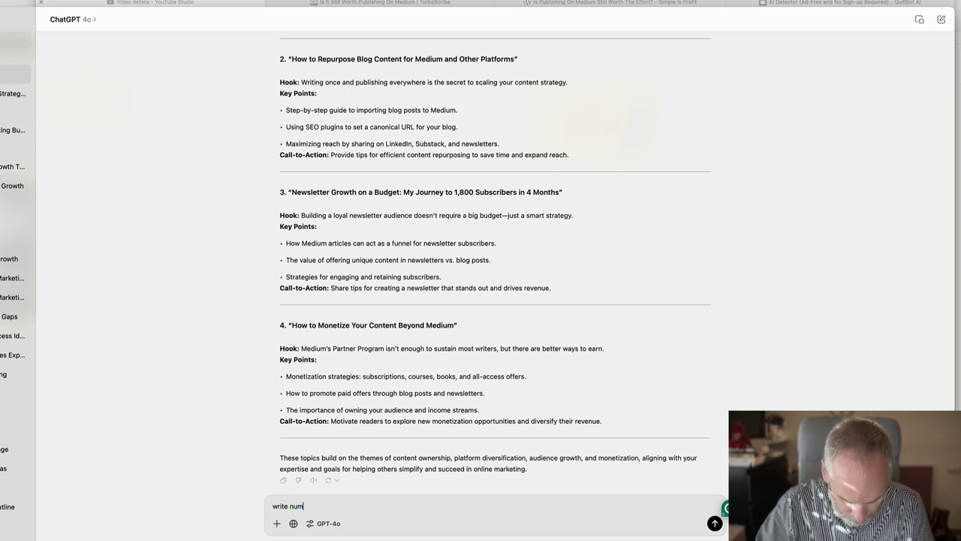
text(ber 3)
key(Return)
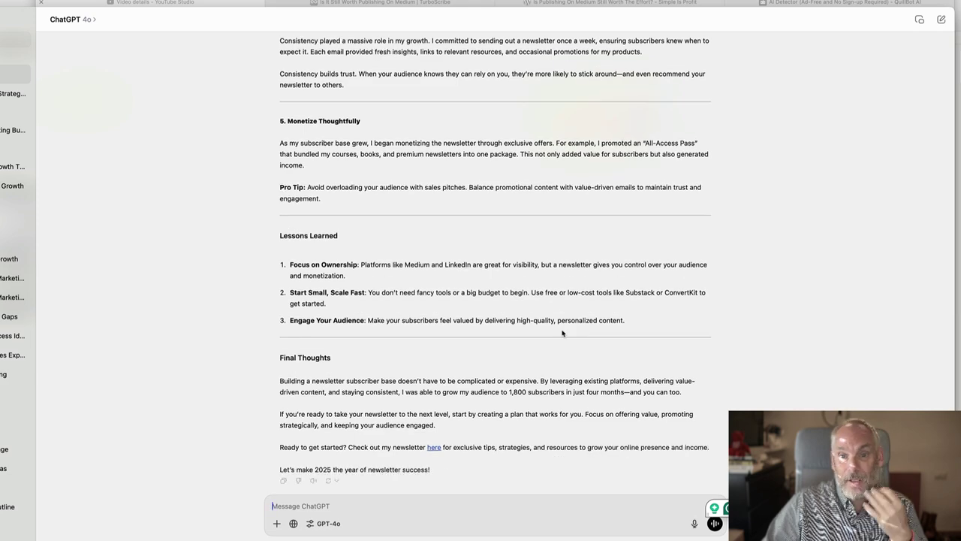
scroll(561, 332, up, 20)
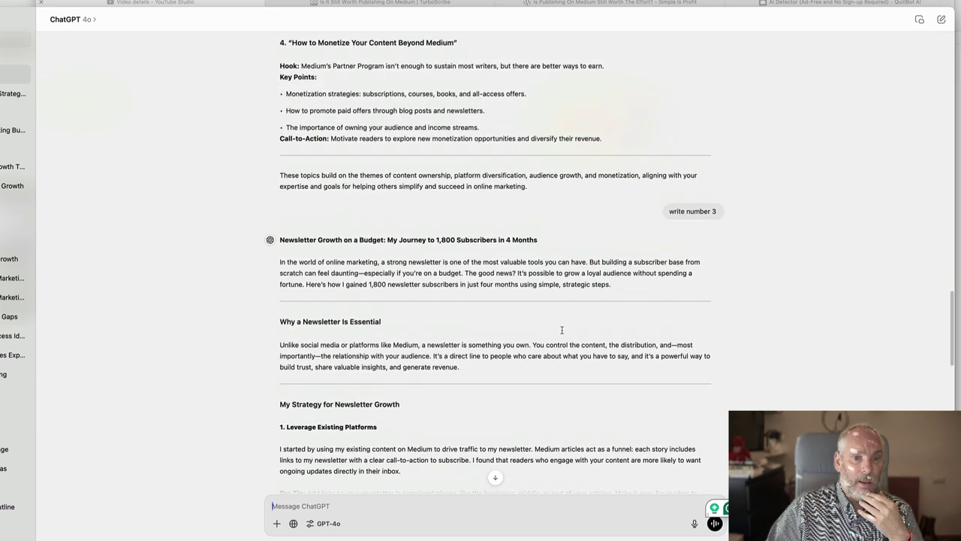
scroll(561, 331, up, 10)
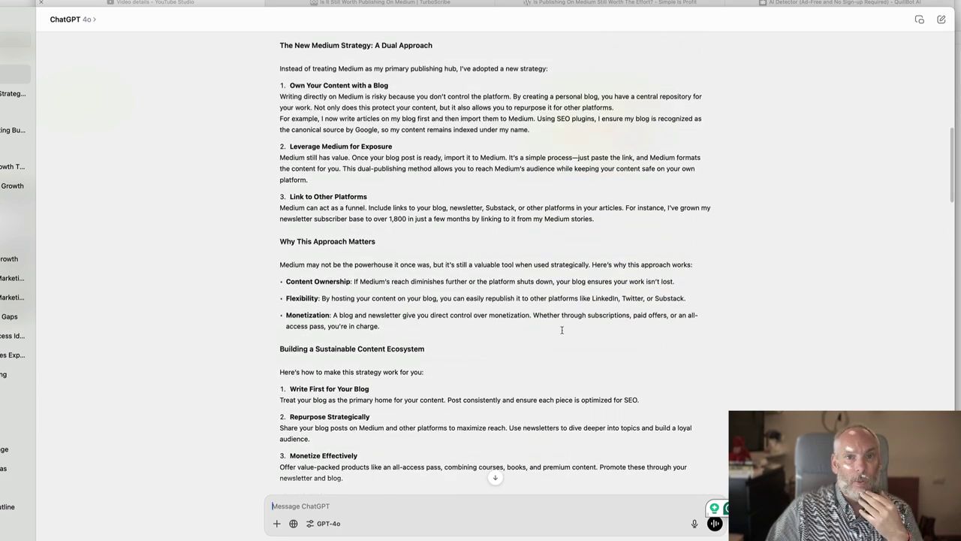